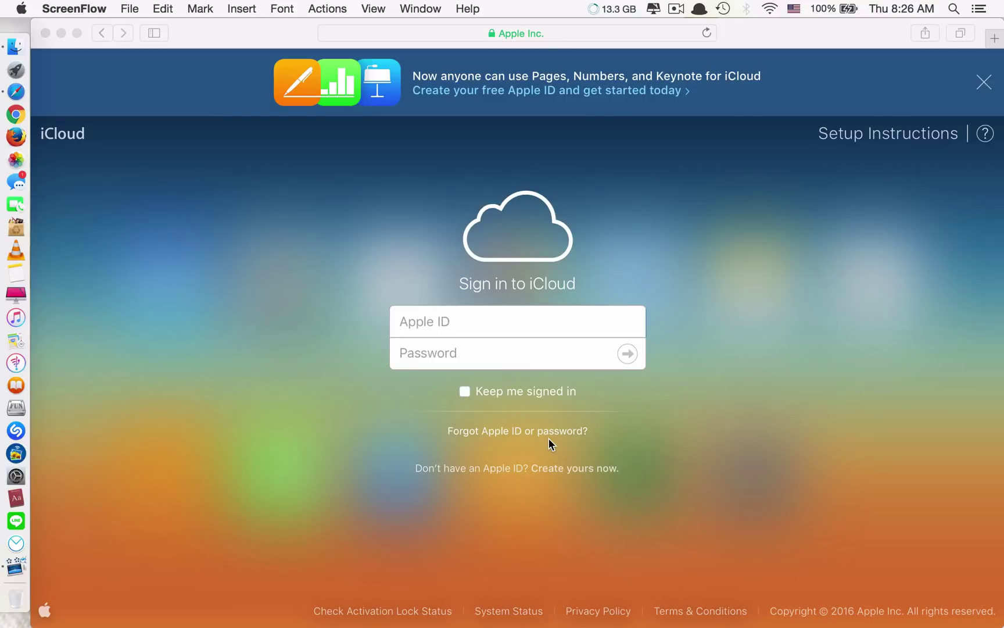
Step: Bring Safari forward and check the full iCloud web address before returning to sign-in
click(408, 321)
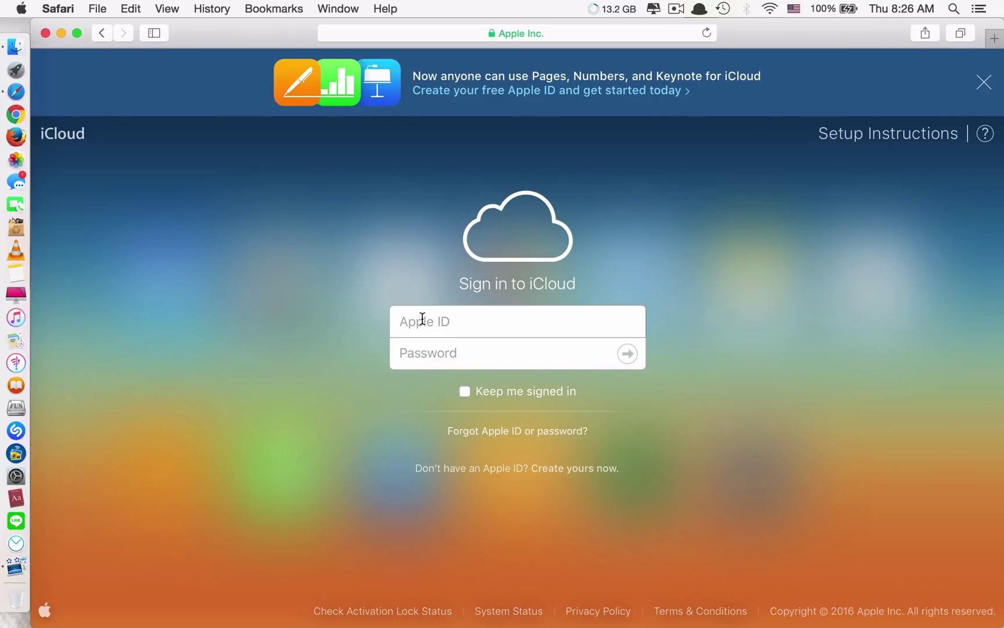
click(463, 327)
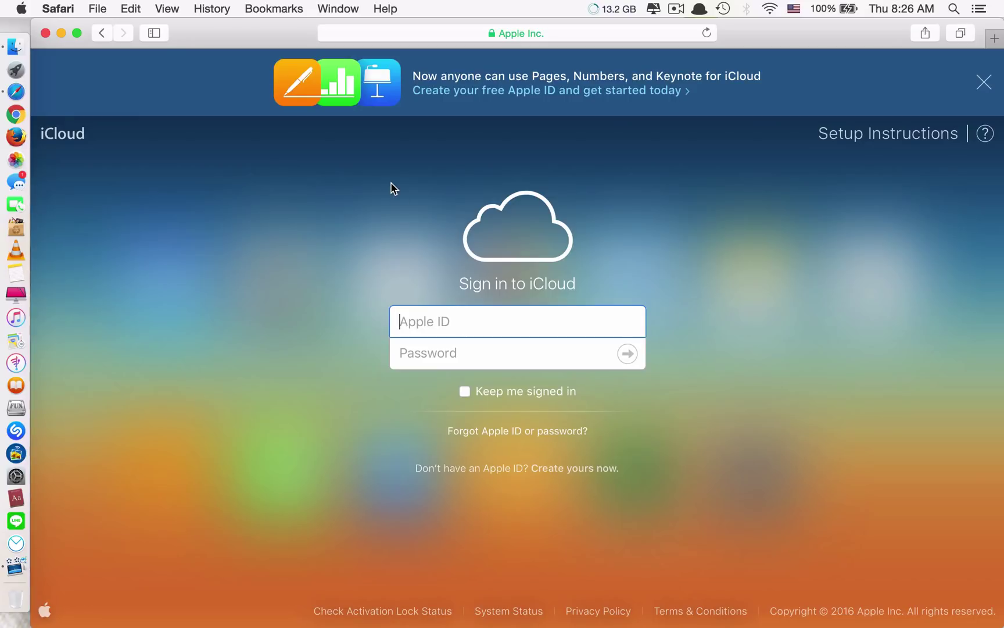
click(561, 32)
click(548, 32)
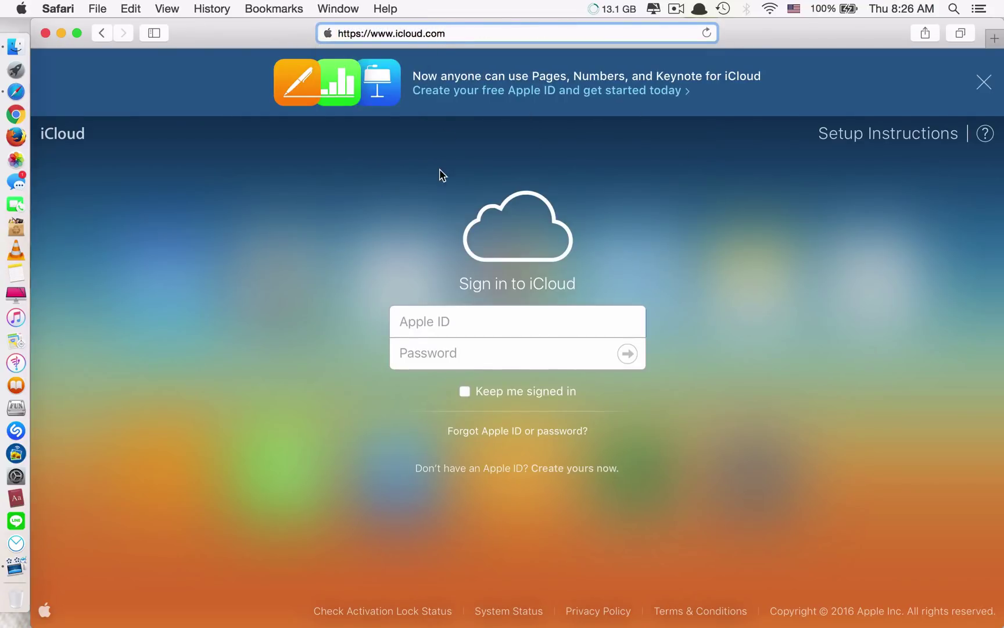
click(395, 228)
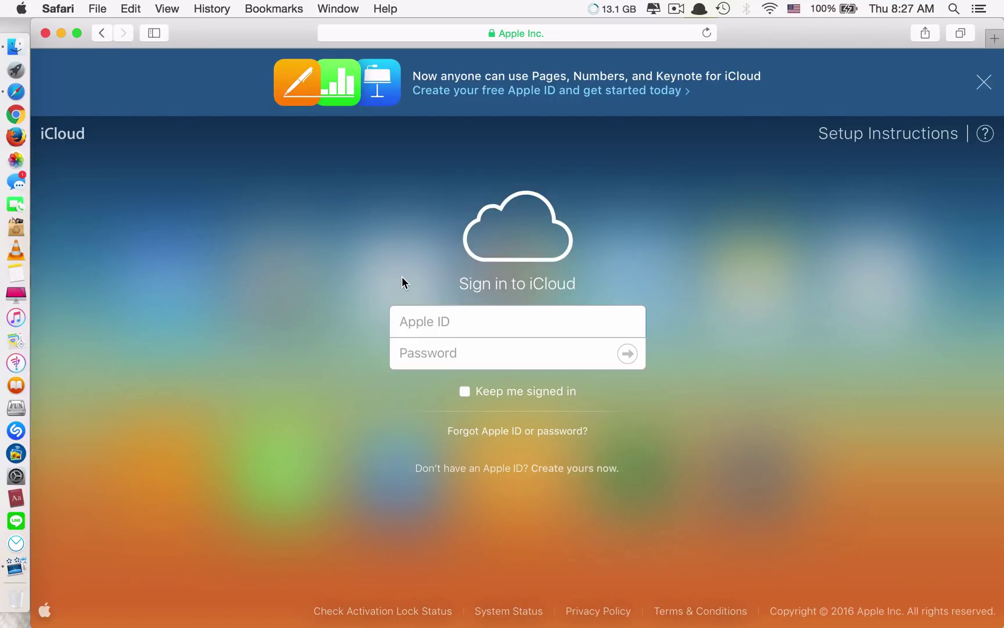
Step: Enter the Apple ID and password on iCloud and submit the sign-in
click(417, 325)
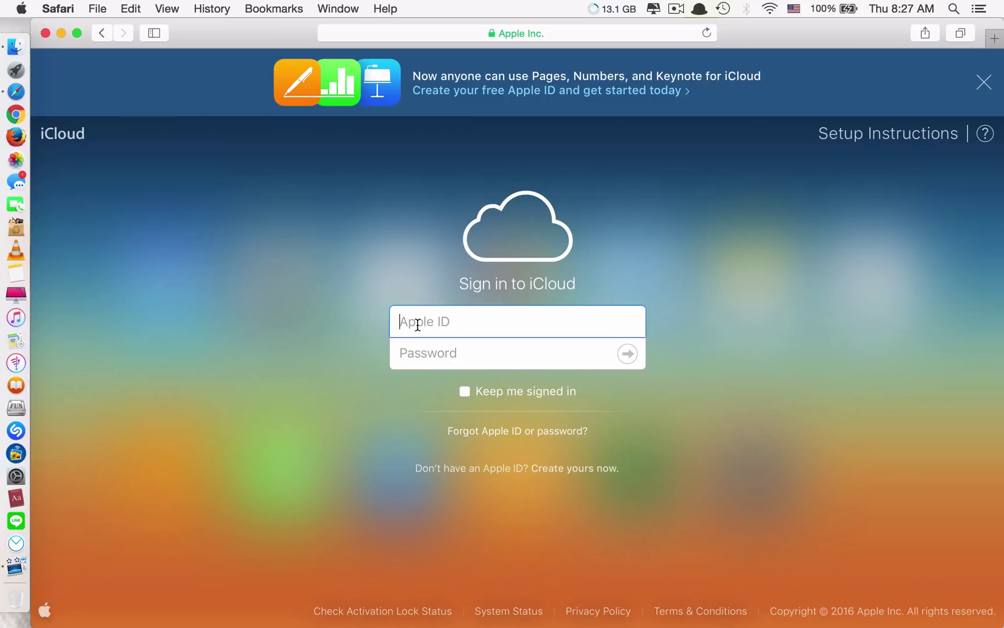
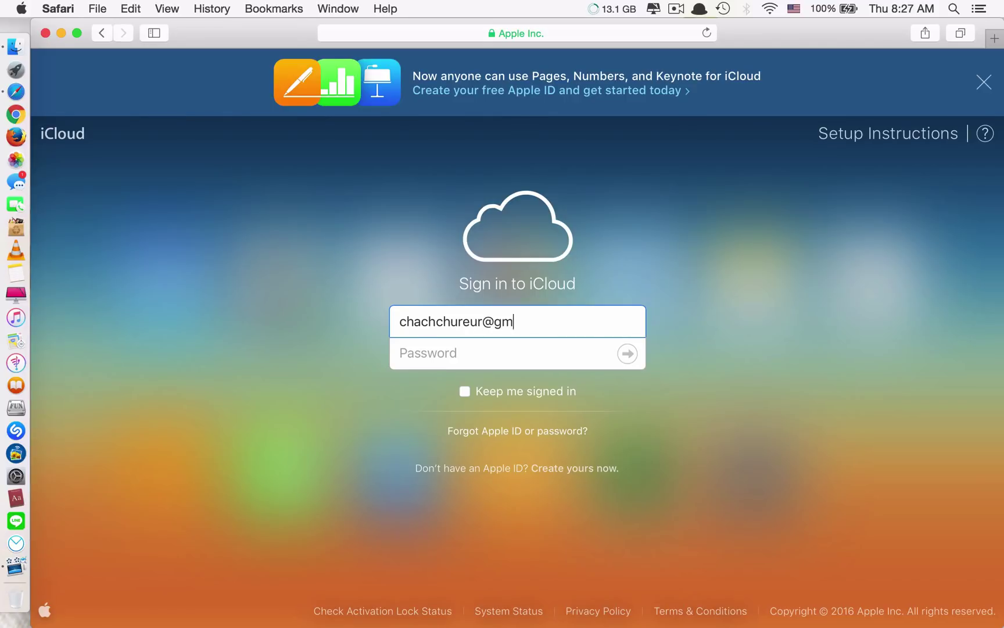
key(Tab)
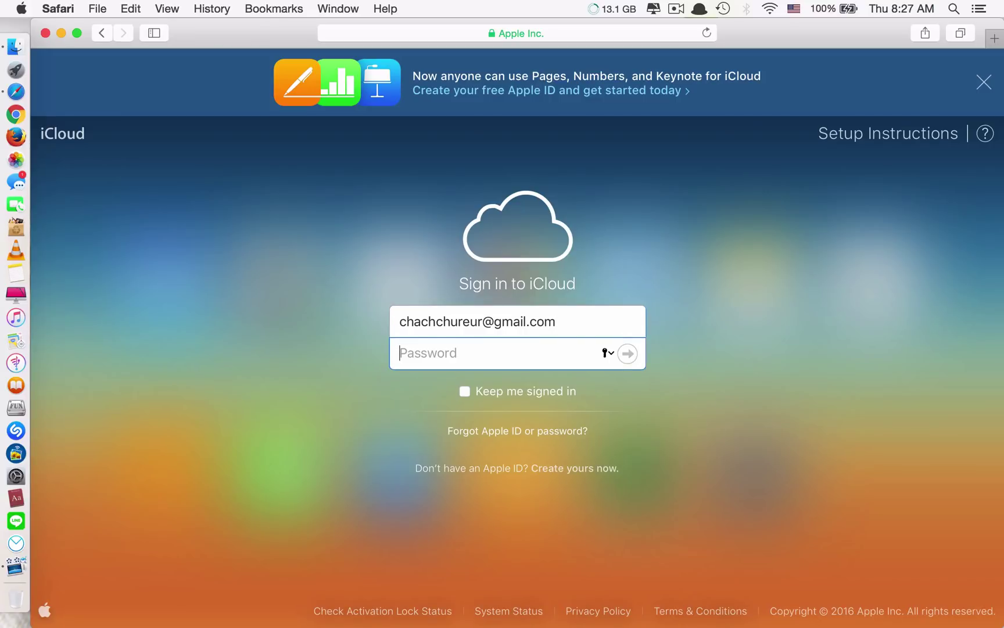
text(••••••••••••••)
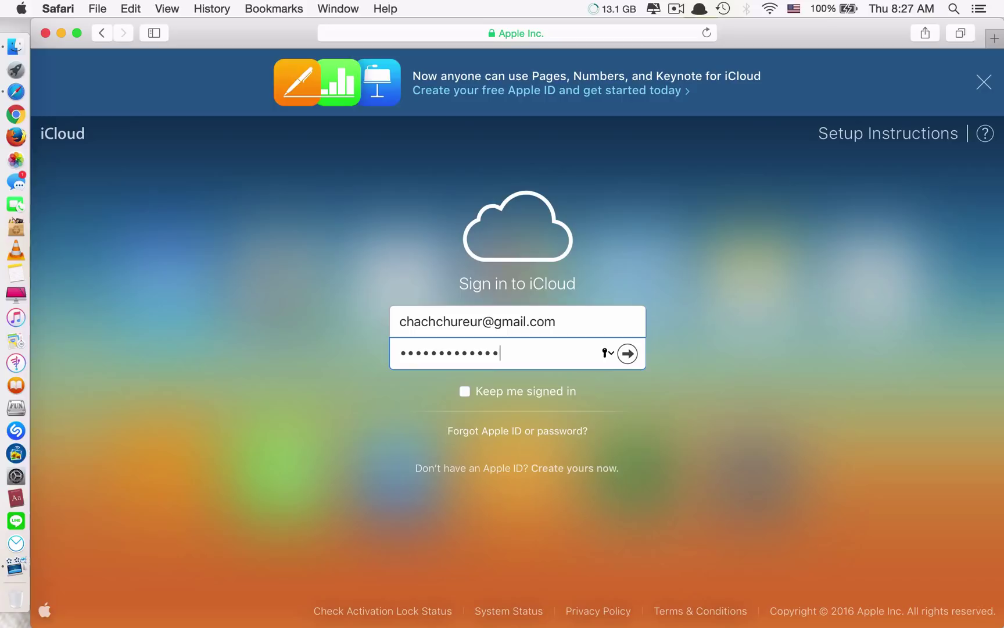
text(•••••)
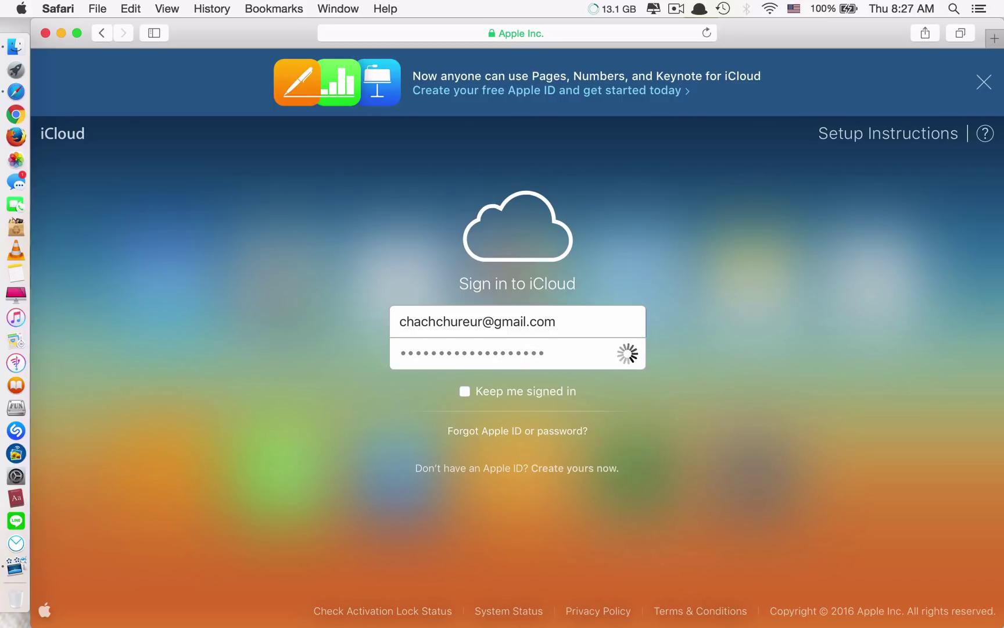
key(Return)
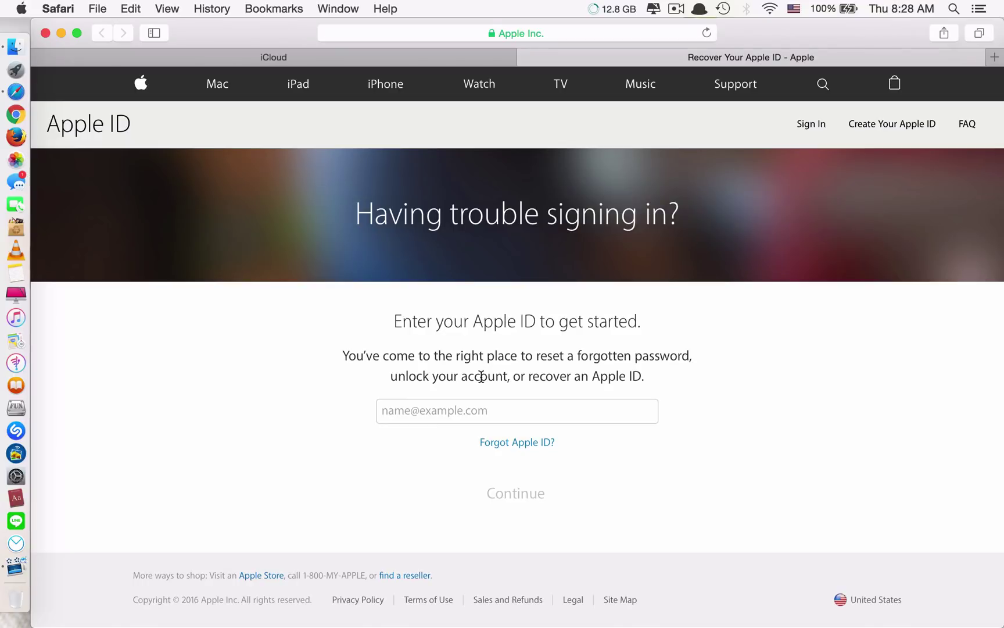
Step: Enter the Apple ID on Apple's recovery page and continue
click(480, 414)
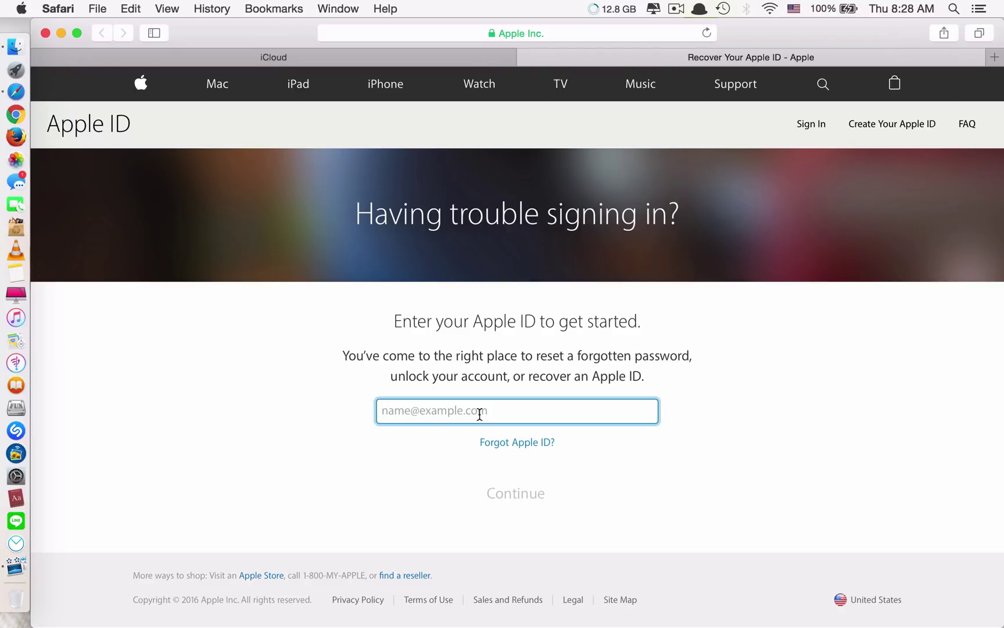
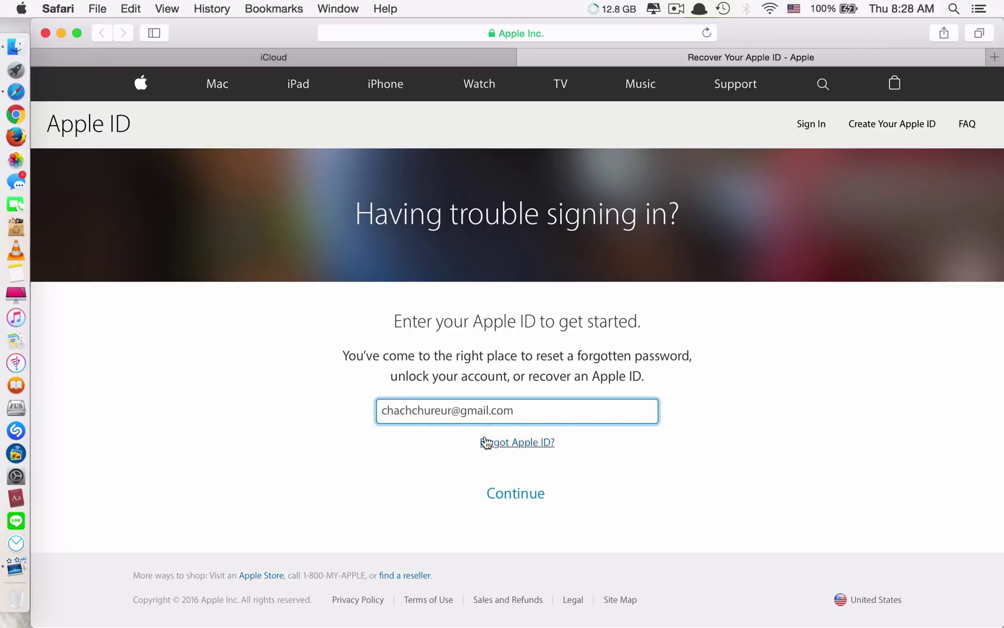
click(530, 500)
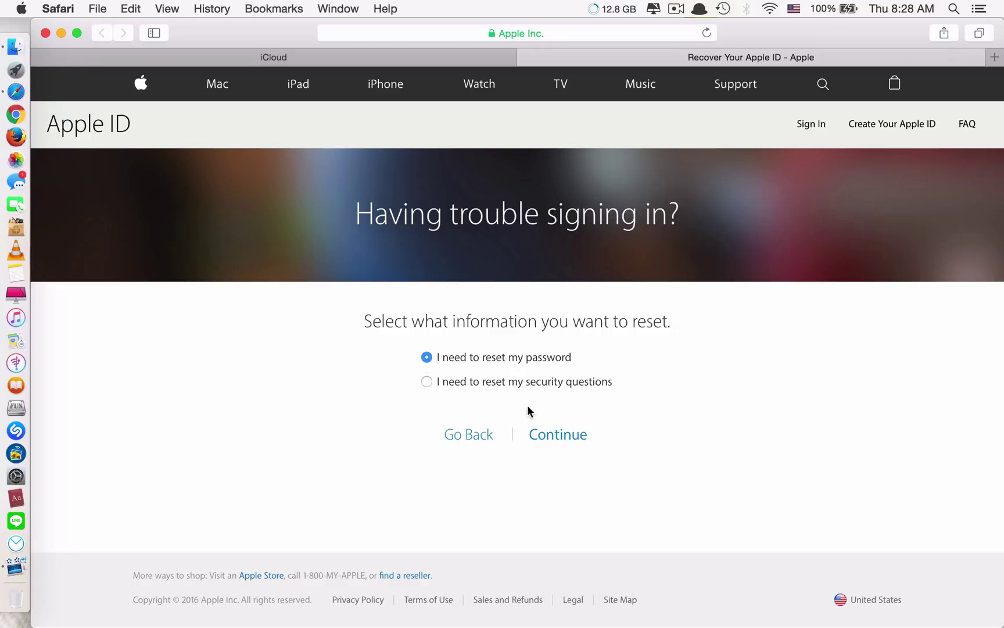
Step: Continue with 'I need to reset my password' selected
click(558, 437)
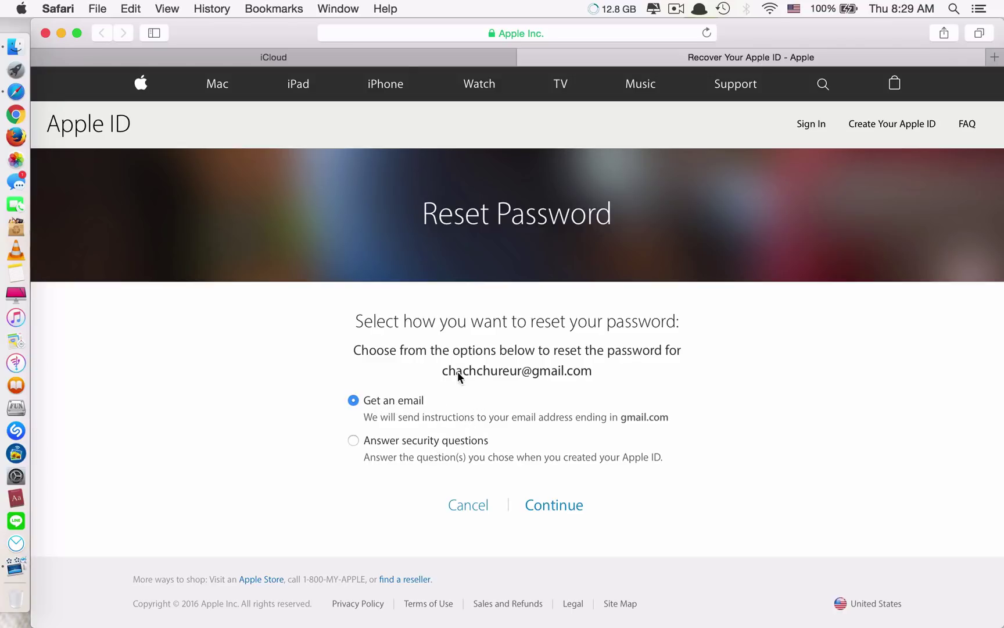
Step: Highlight the account email address, then request the reset email with 'Get an email'
drag(458, 371, 589, 374)
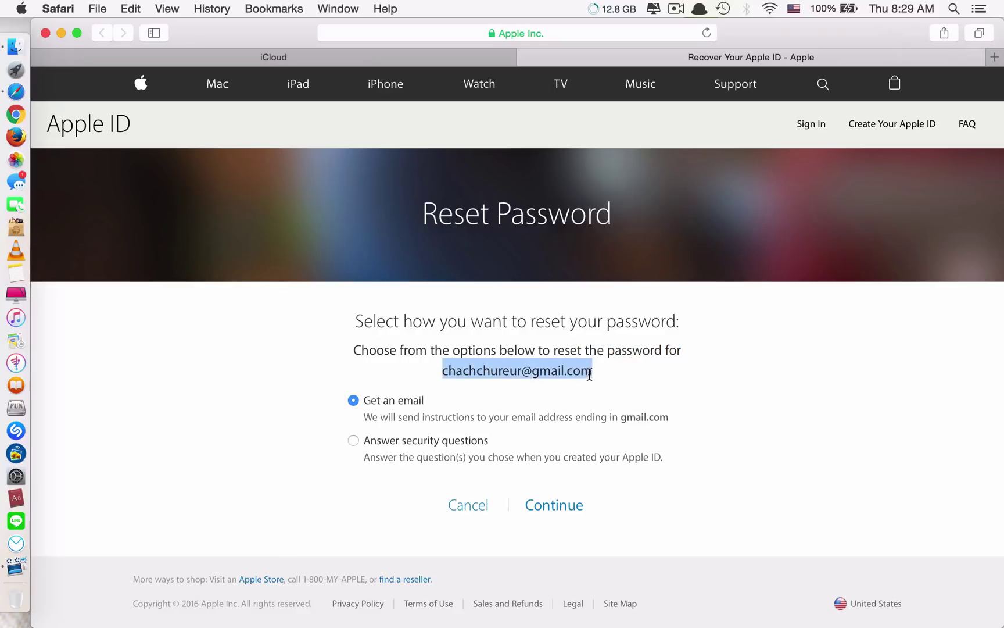
click(431, 427)
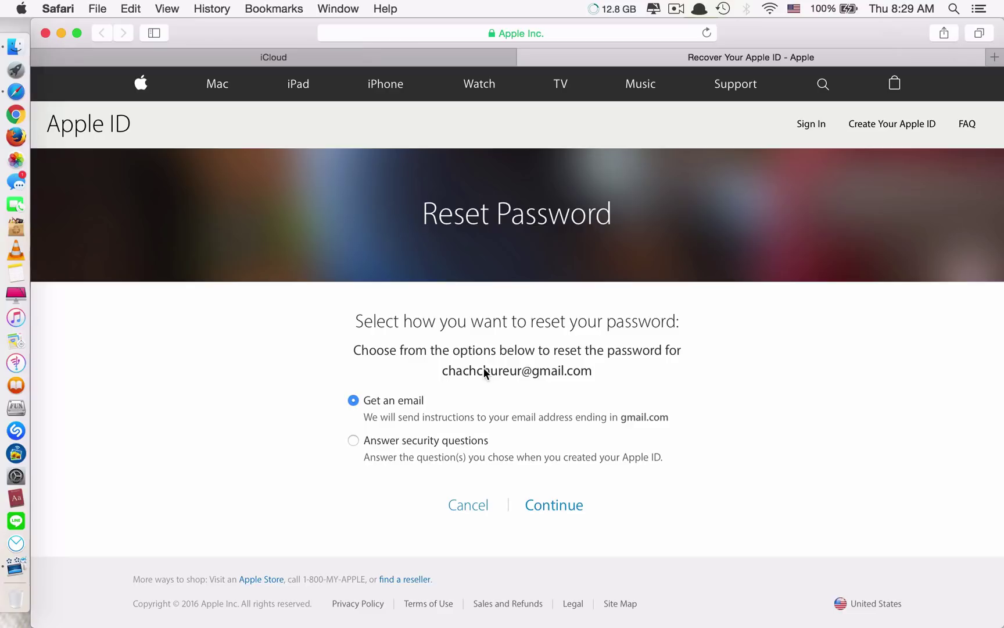
drag(442, 372, 588, 371)
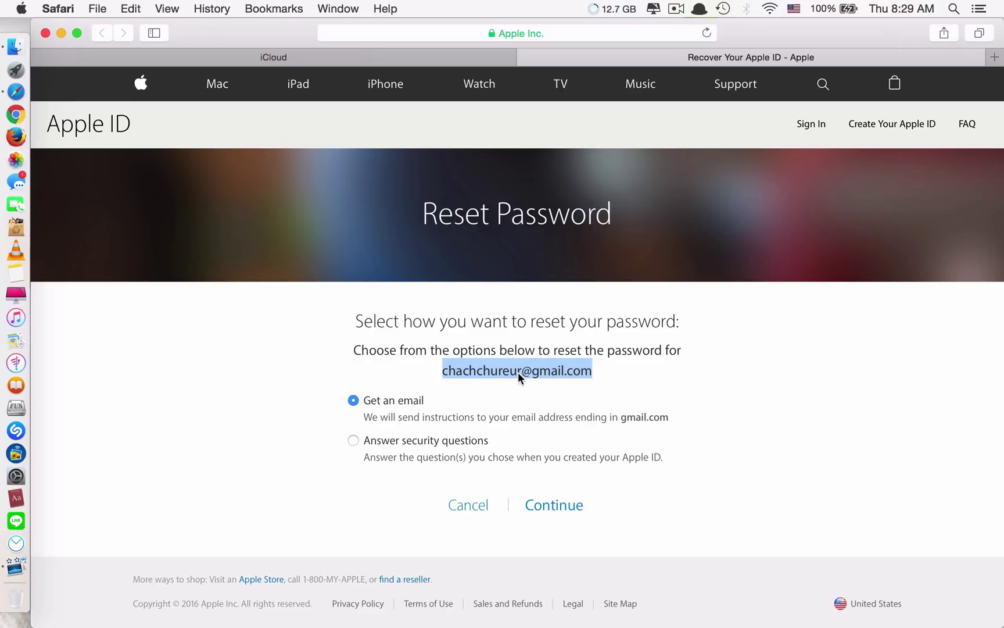
click(557, 506)
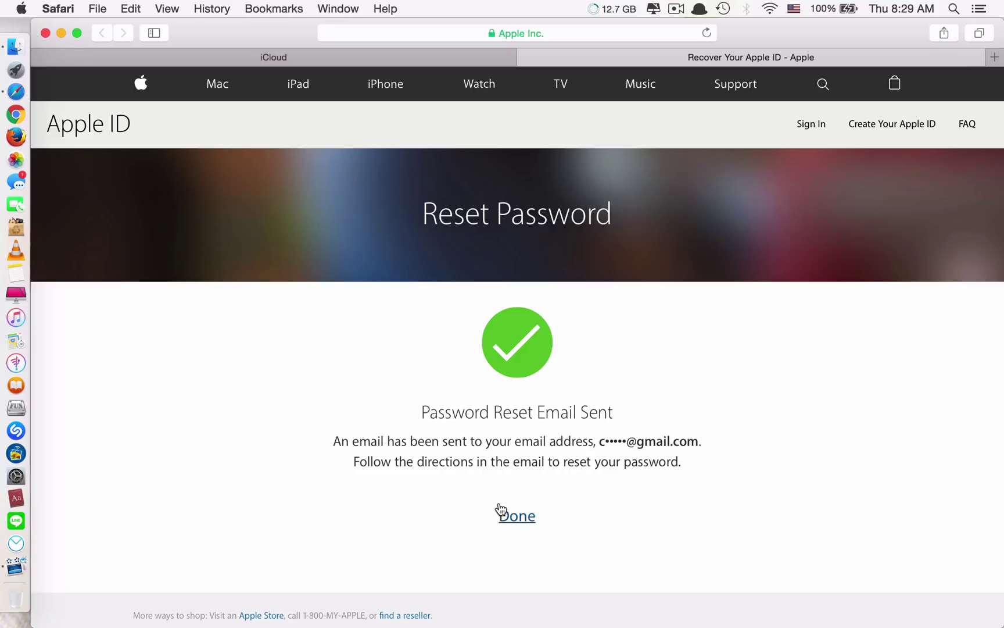
Step: Finish the reset request, return to the iCloud tab and select the prefilled Apple ID
click(517, 517)
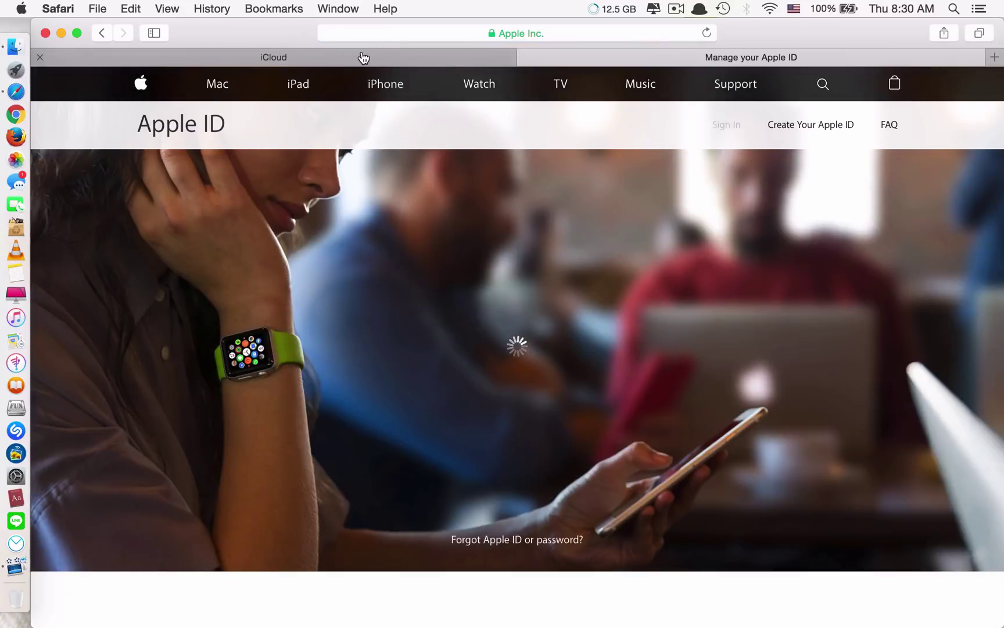
click(363, 55)
mouse_move(359, 50)
mouse_down()
mouse_move(10, 93)
mouse_move(450, 309)
mouse_up()
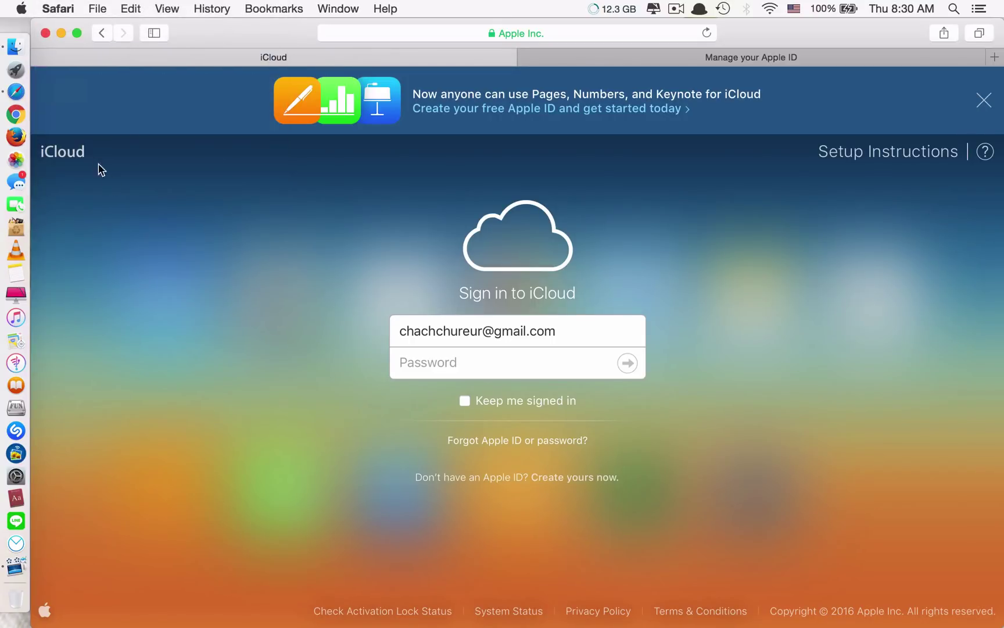
drag(549, 331, 368, 331)
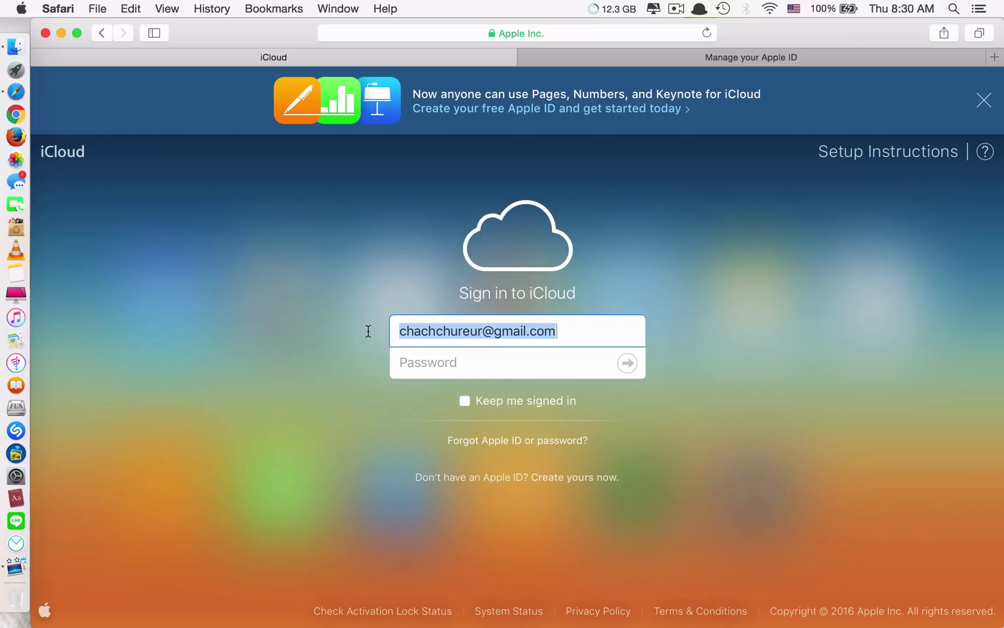
click(12, 95)
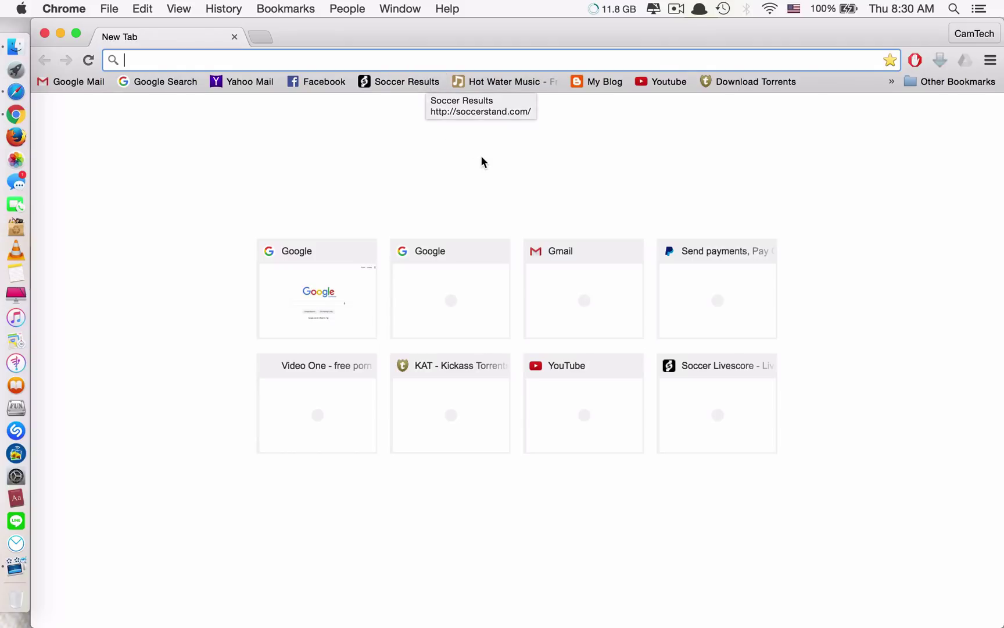
Step: Switch Google to the second signed-in account and open Gmail
click(162, 83)
click(969, 117)
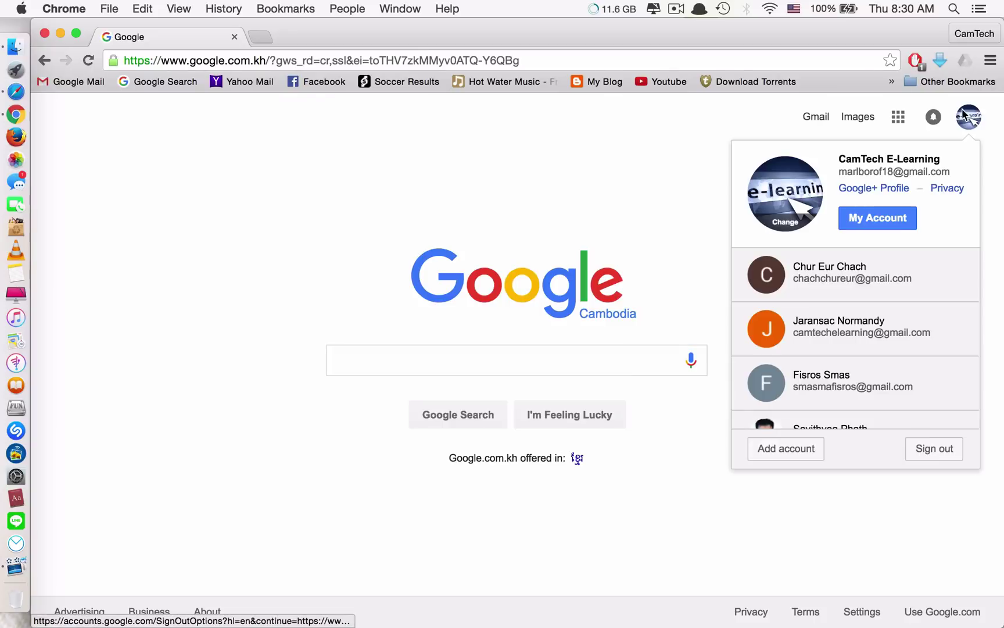
click(836, 281)
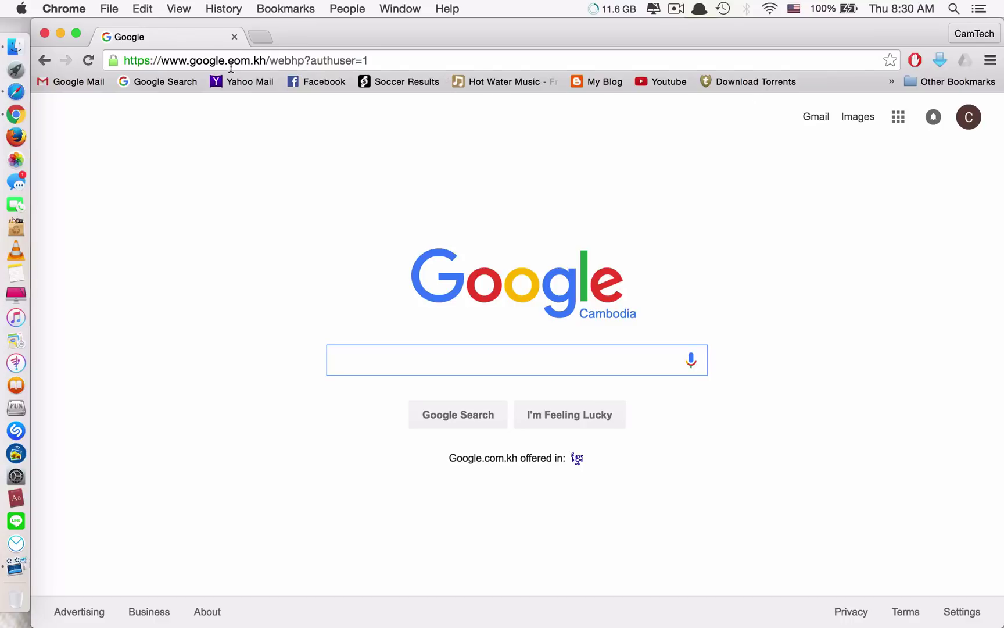
click(93, 81)
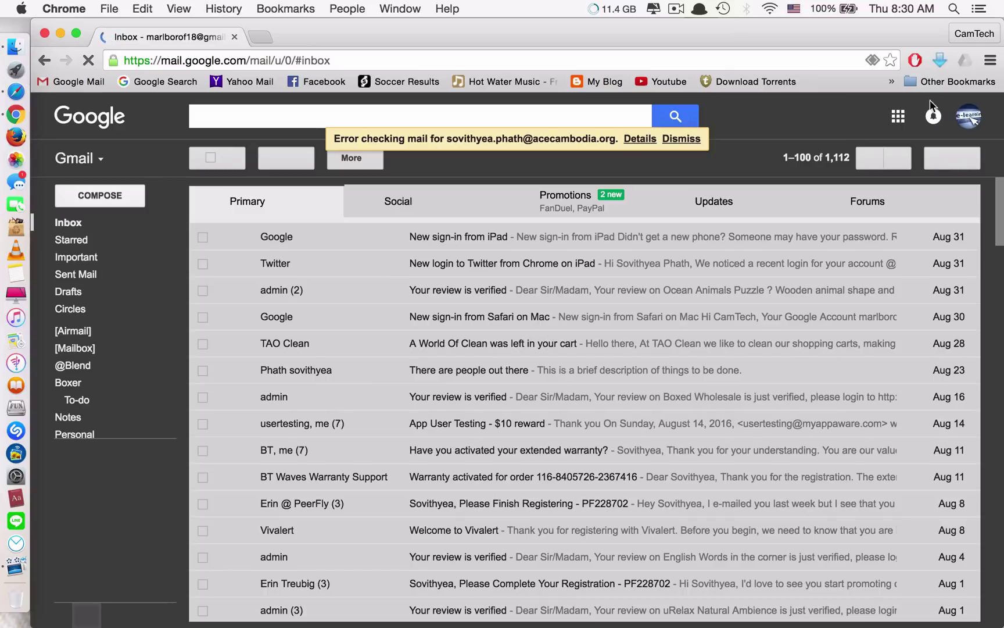
Step: Open the second account's Gmail inbox in a new tab
click(968, 117)
click(847, 272)
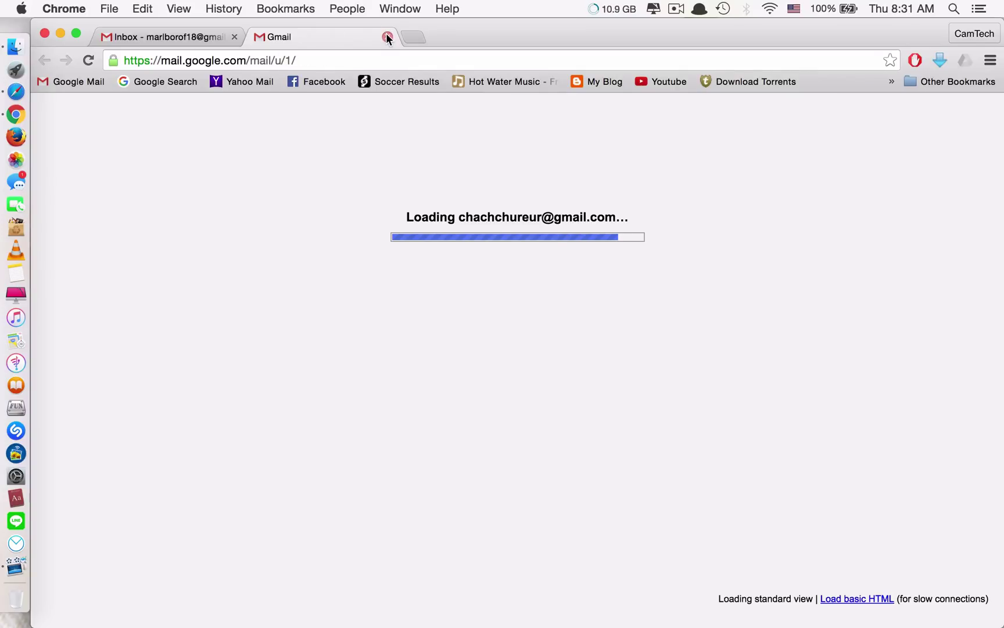
click(386, 37)
click(964, 123)
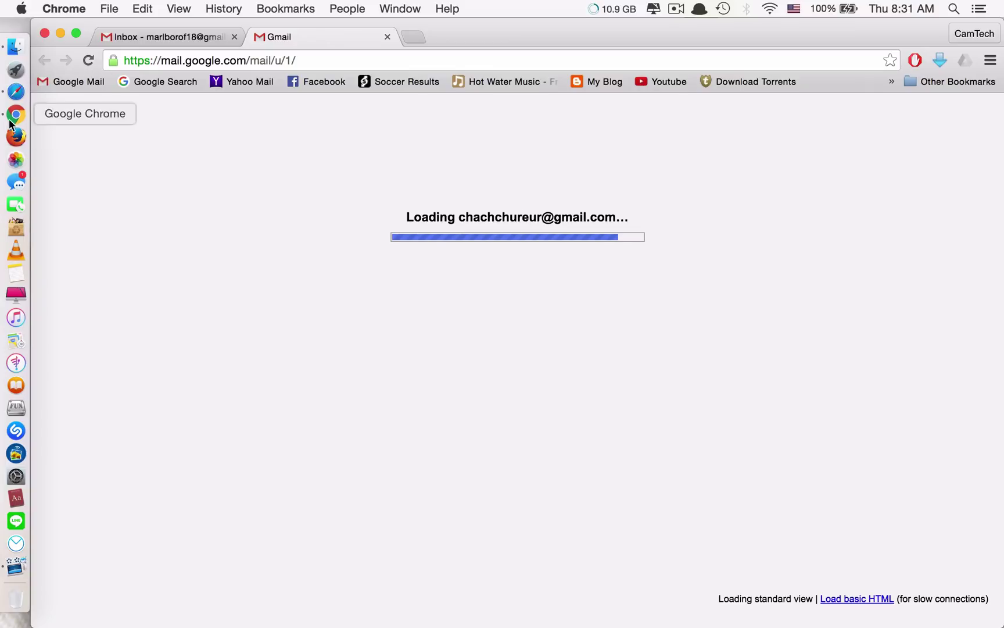
Step: In Firefox, open the Google Mail sign-in and submit the pasted account email
click(15, 136)
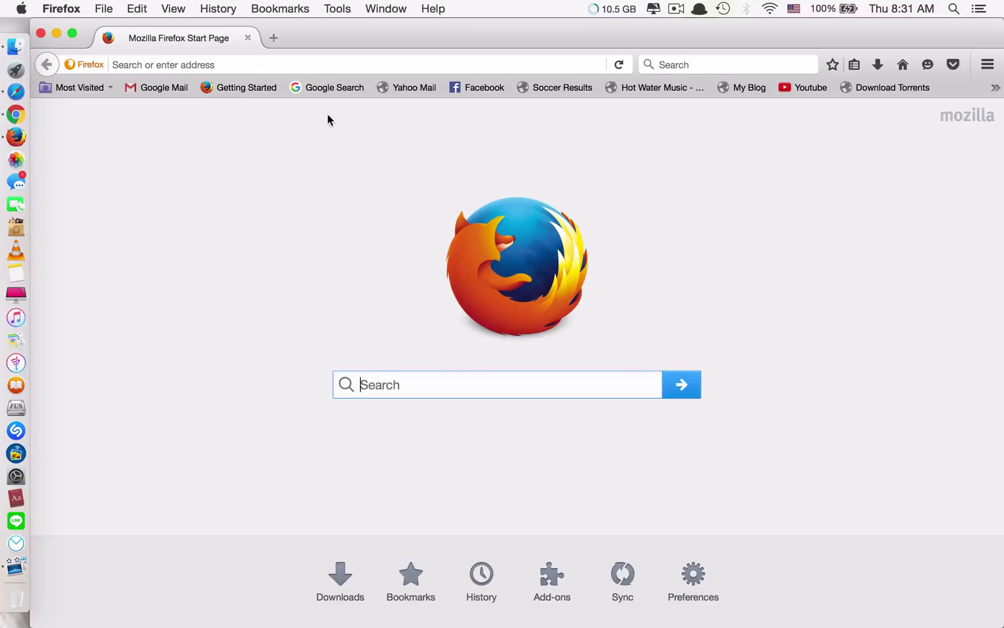
click(168, 88)
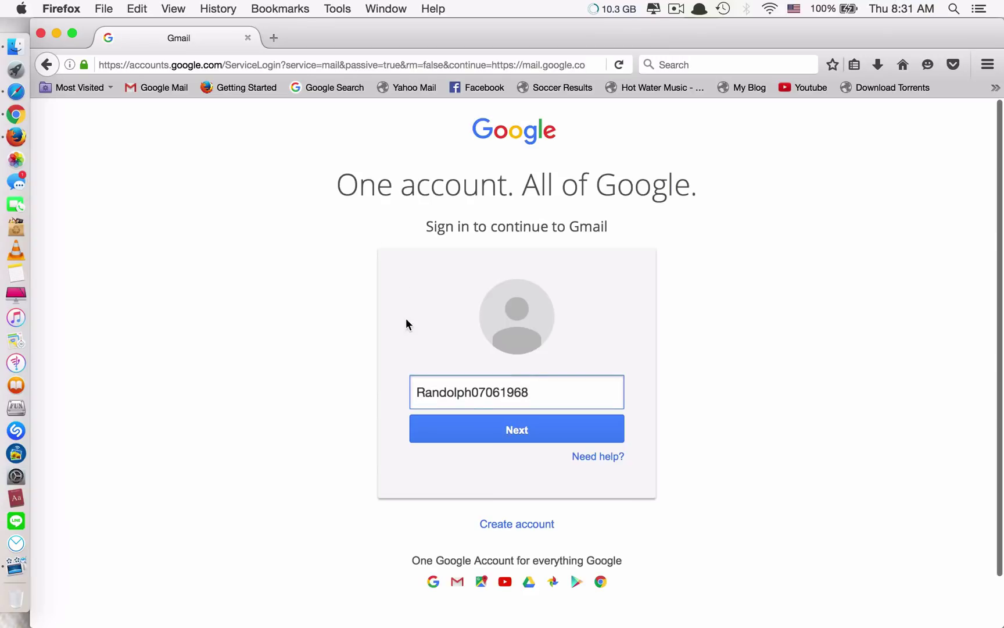
drag(541, 400, 337, 406)
key(super+v)
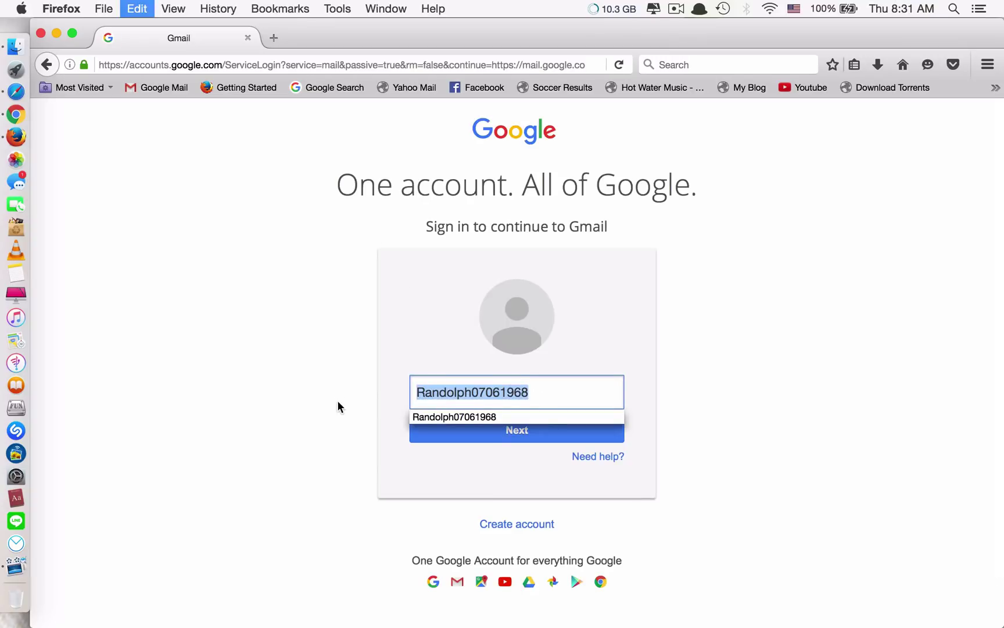
key(Return)
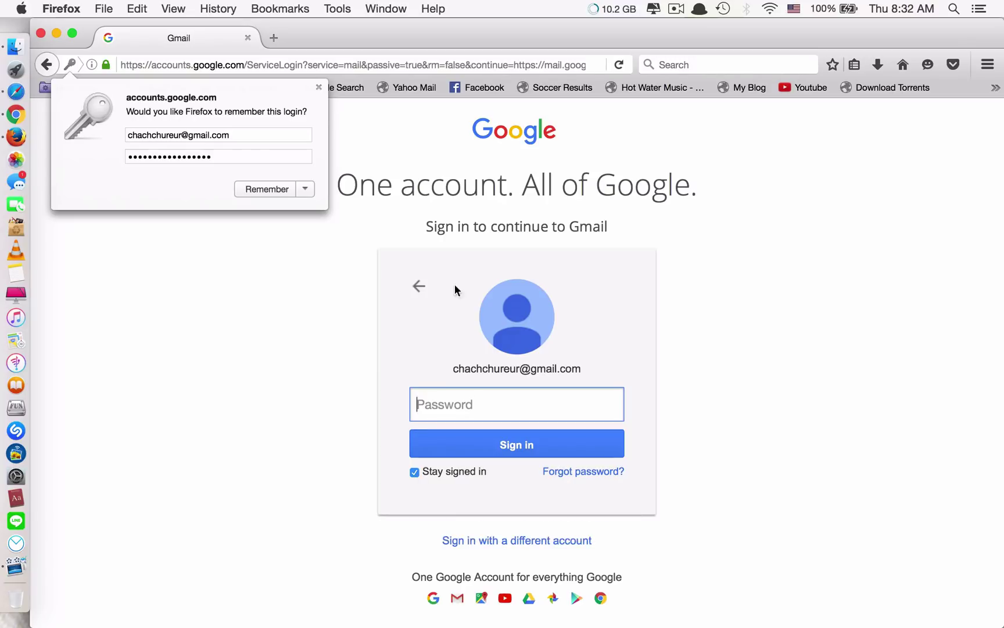
Step: Sign in with the password, declining to save the login and skipping recovery options
click(319, 87)
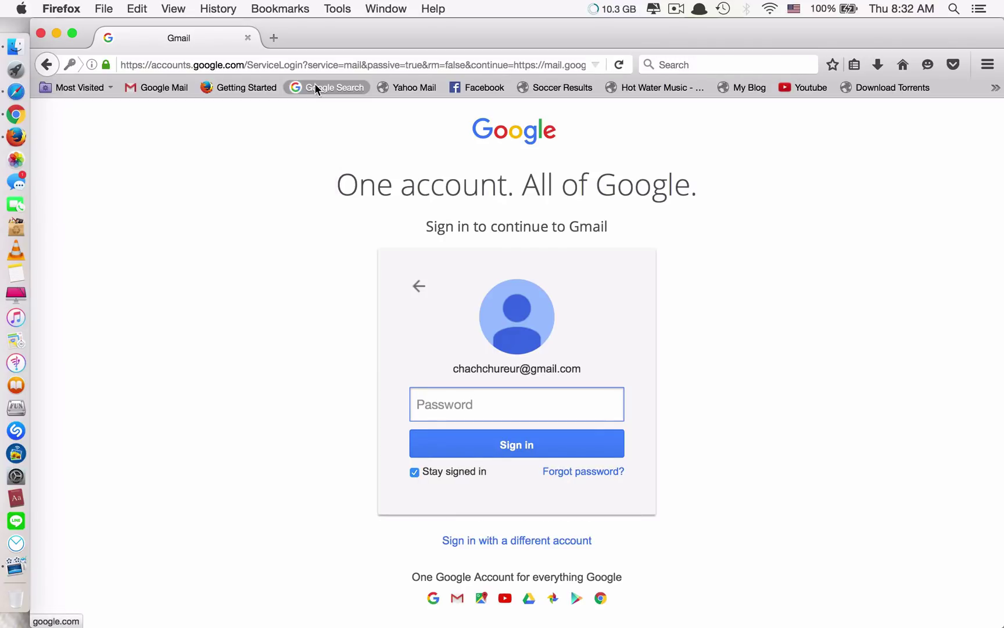
text(•••••••••••)
text(•••••)
key(Return)
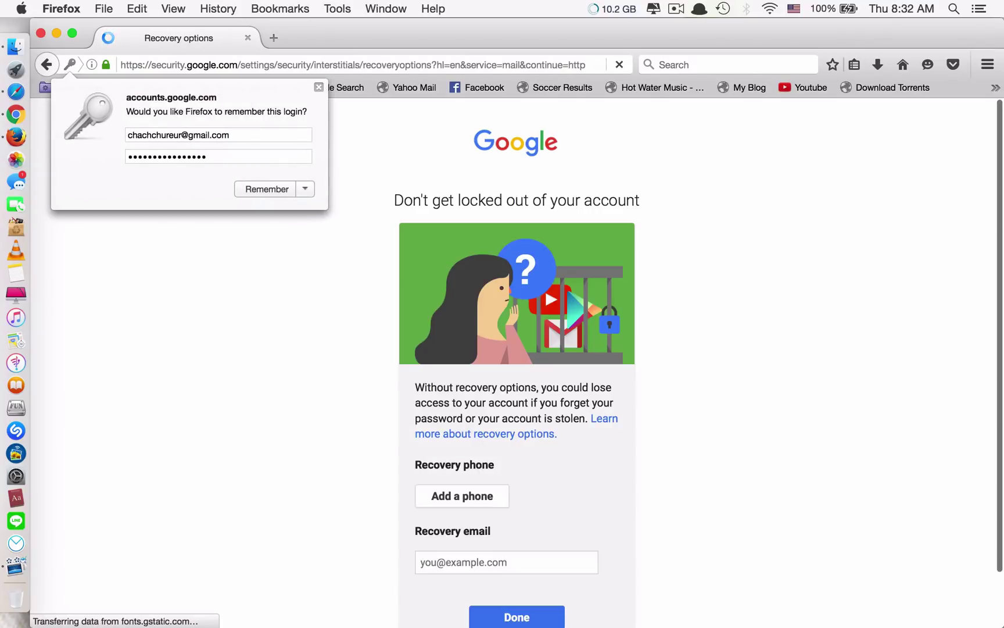
scroll(405, 340, down, 2)
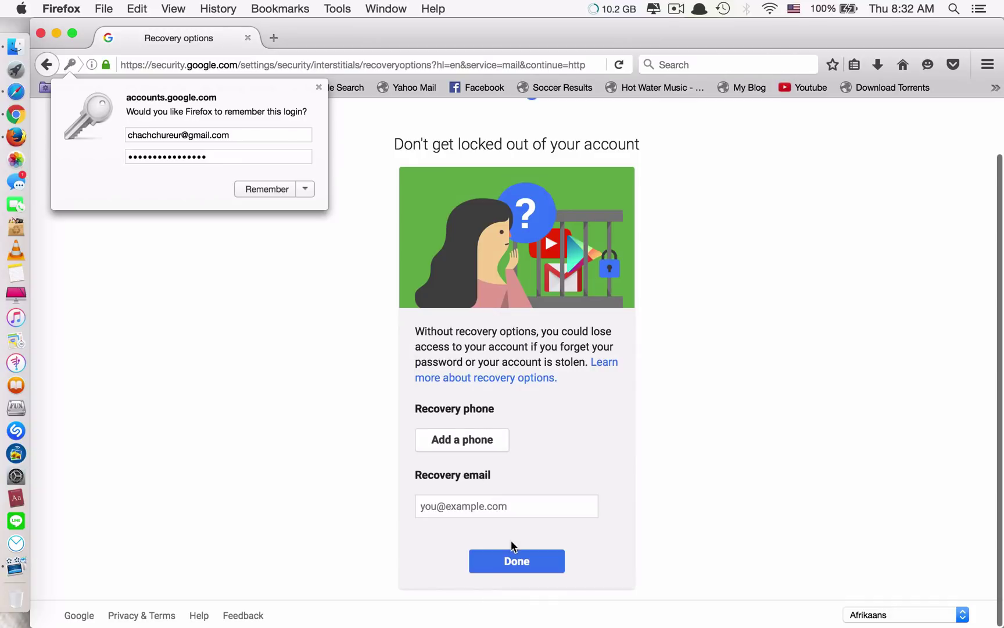
click(518, 564)
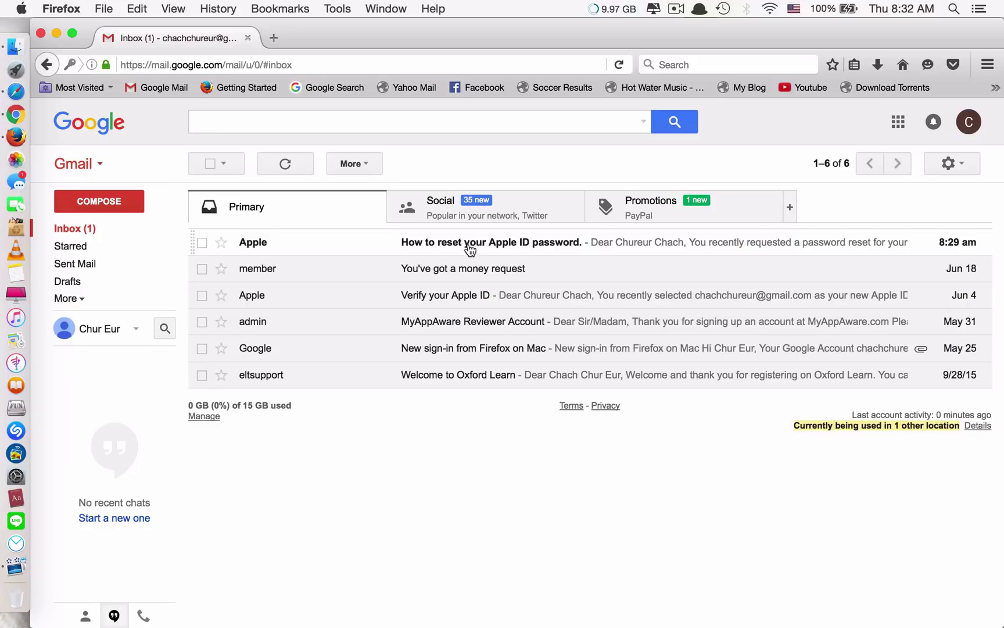
Step: Open the 'How to reset your Apple ID password' email in Gmail
click(514, 247)
scroll(476, 381, down, 1)
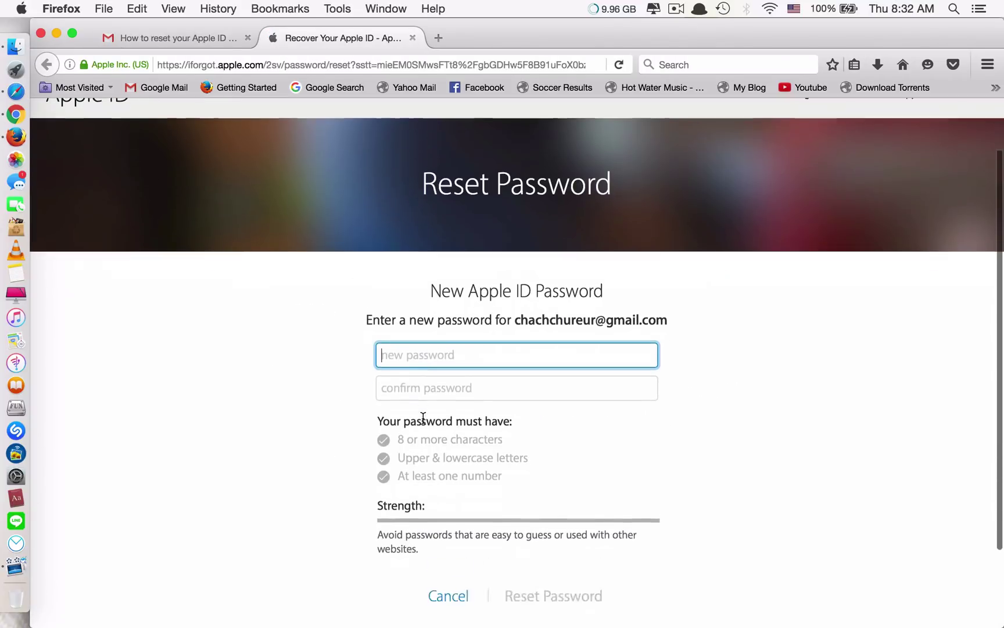
scroll(422, 419, down, 2)
scroll(422, 417, up, 1)
scroll(422, 419, up, 1)
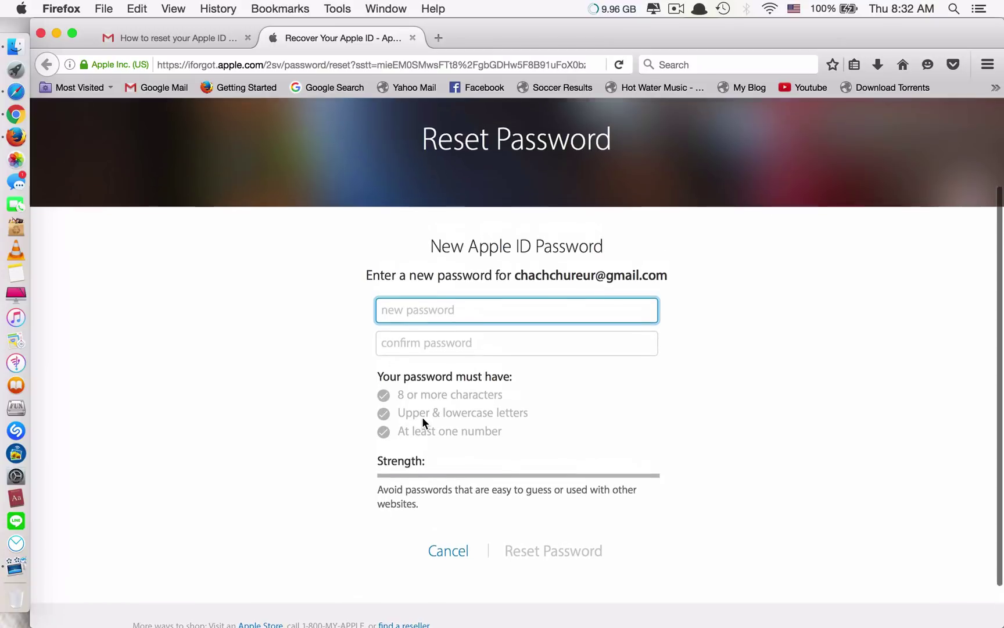
scroll(422, 417, up, 1)
drag(667, 292, 518, 293)
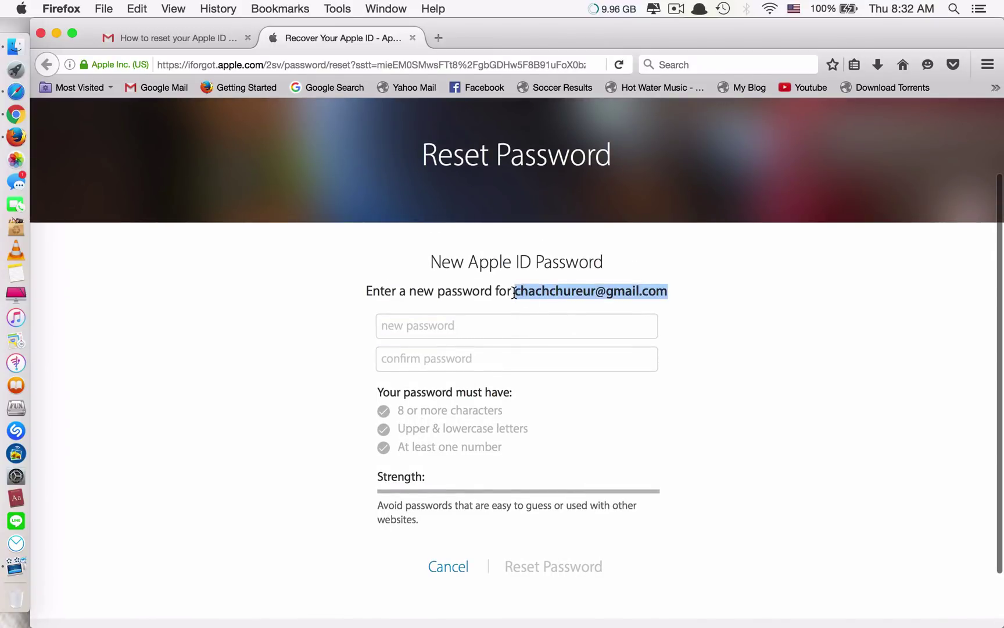
Step: Enter and confirm the new Apple ID password, then submit it with Reset Password
click(514, 293)
click(503, 321)
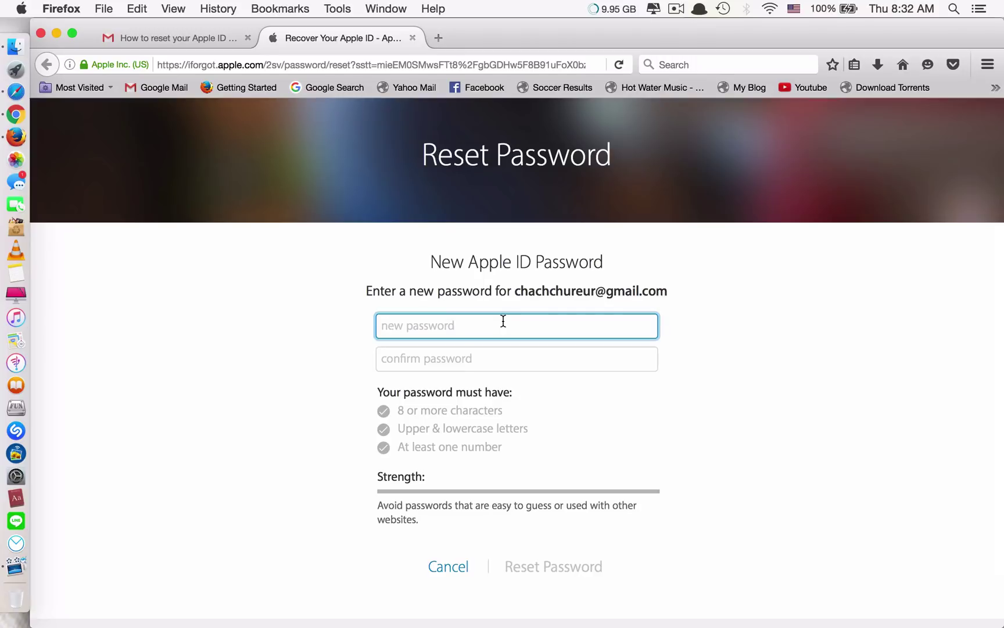
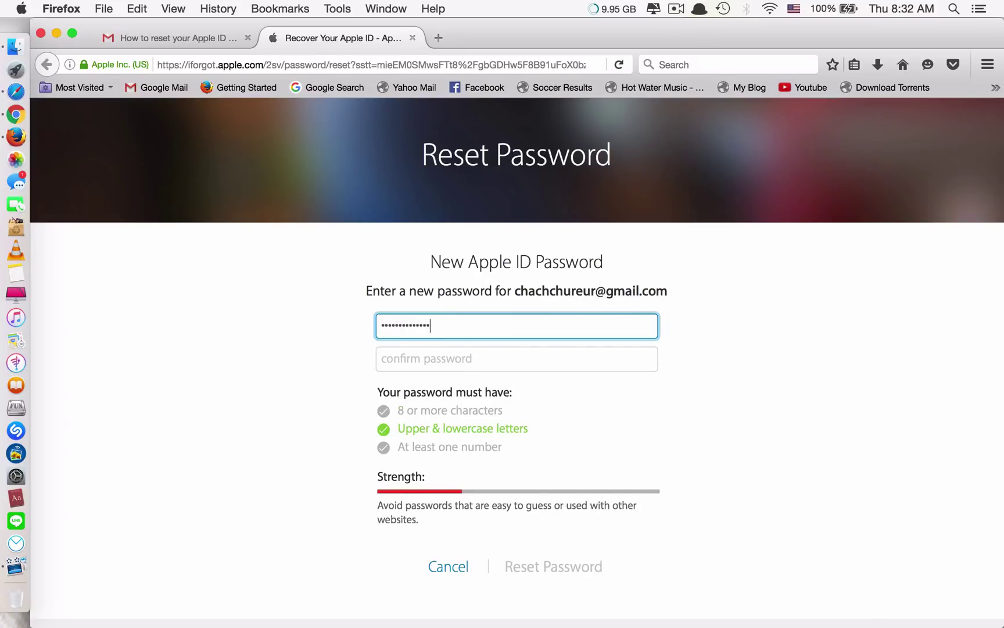
key(Tab)
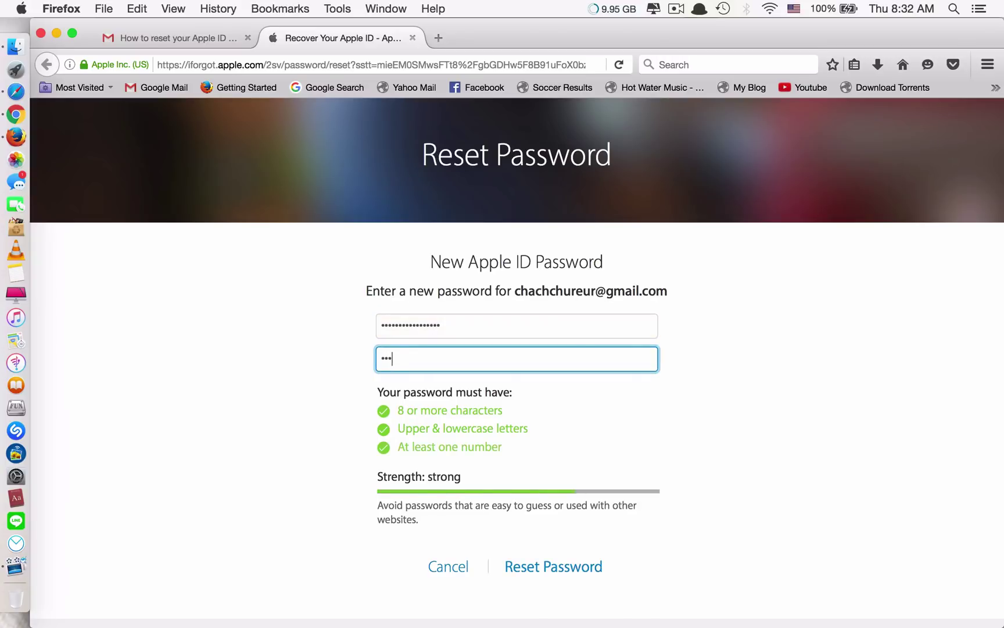
scroll(522, 506, down, 2)
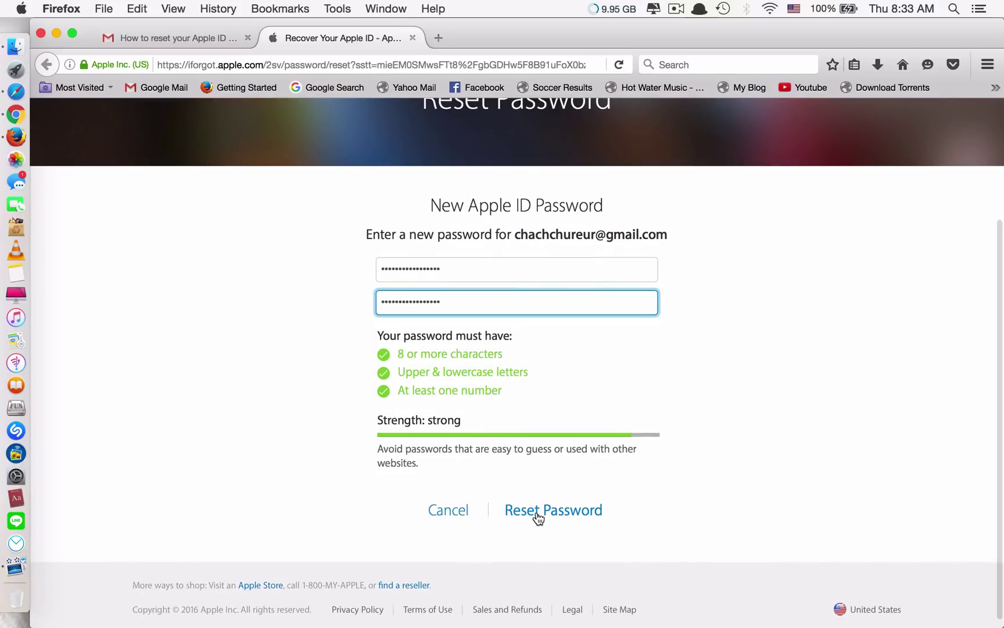
click(538, 512)
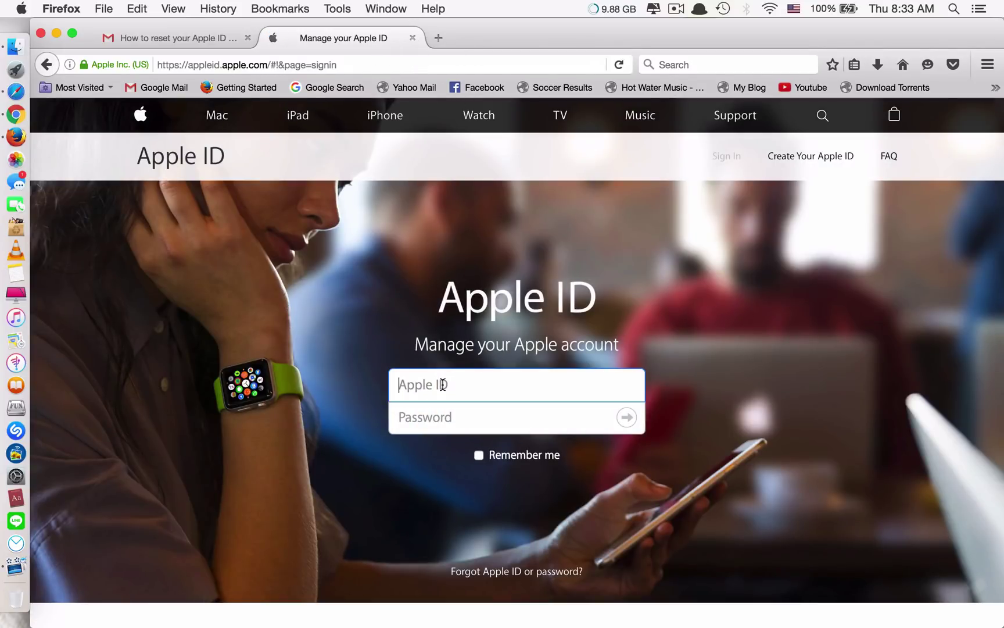
Step: Back in Safari, sign in on iCloud.com with the new password
click(14, 91)
click(507, 353)
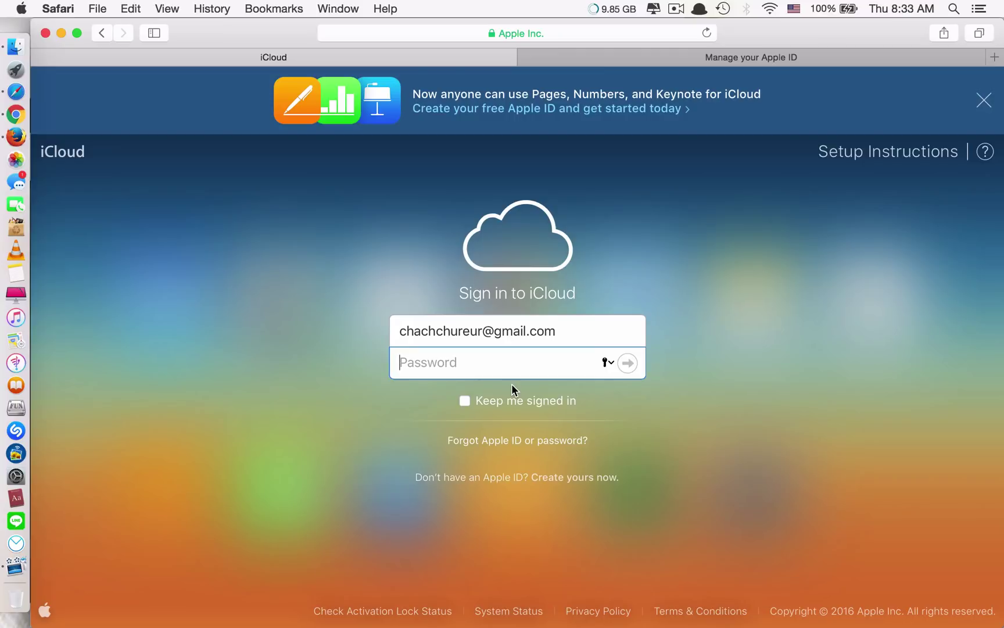
text(•••)
text(••••••••••)
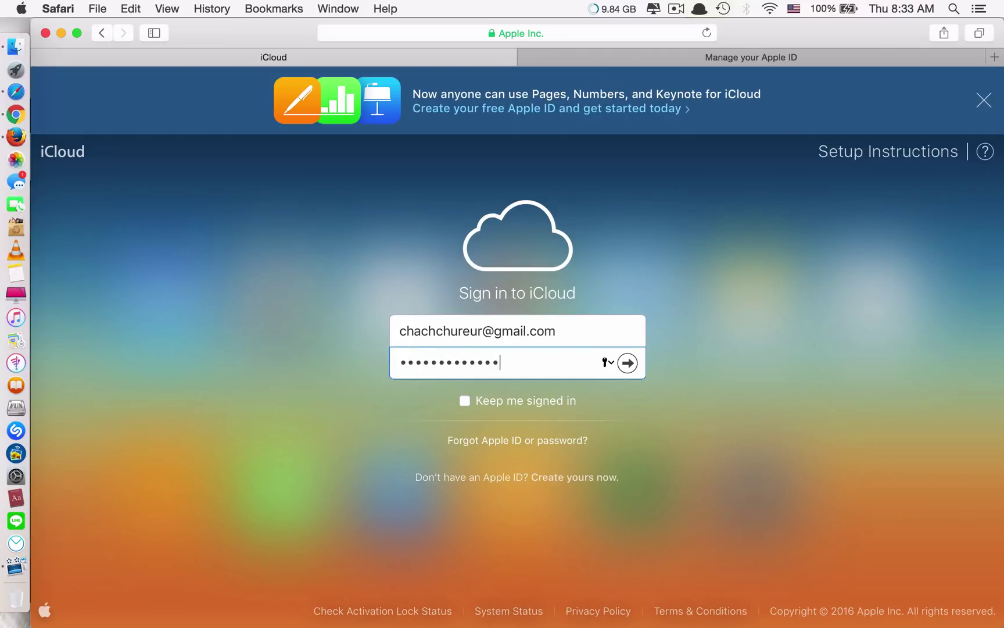
text(•••)
key(Return)
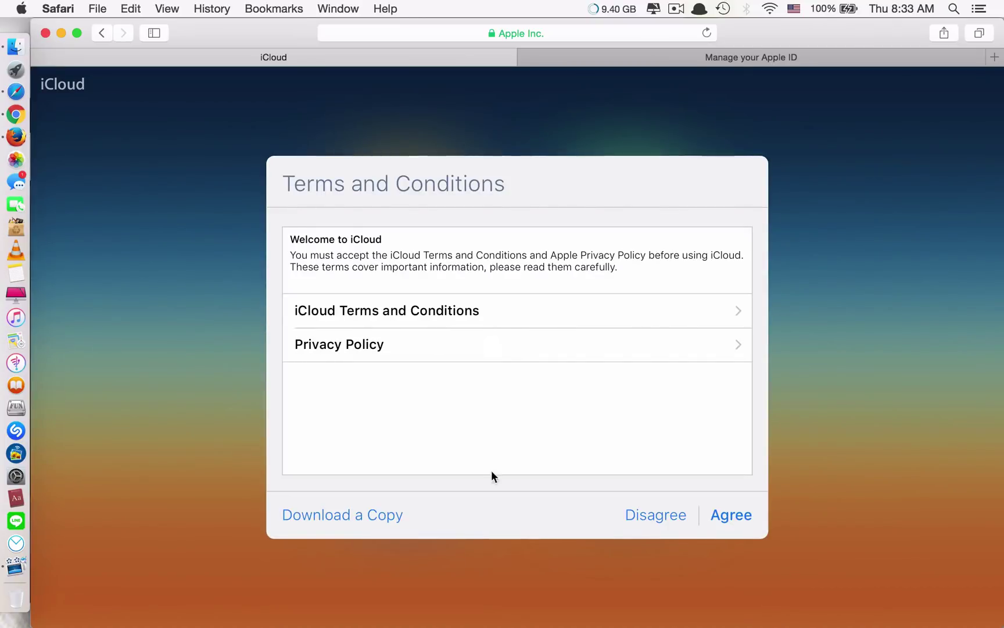
Step: Agree to the iCloud Terms and Conditions, confirm, and start using iCloud
click(730, 520)
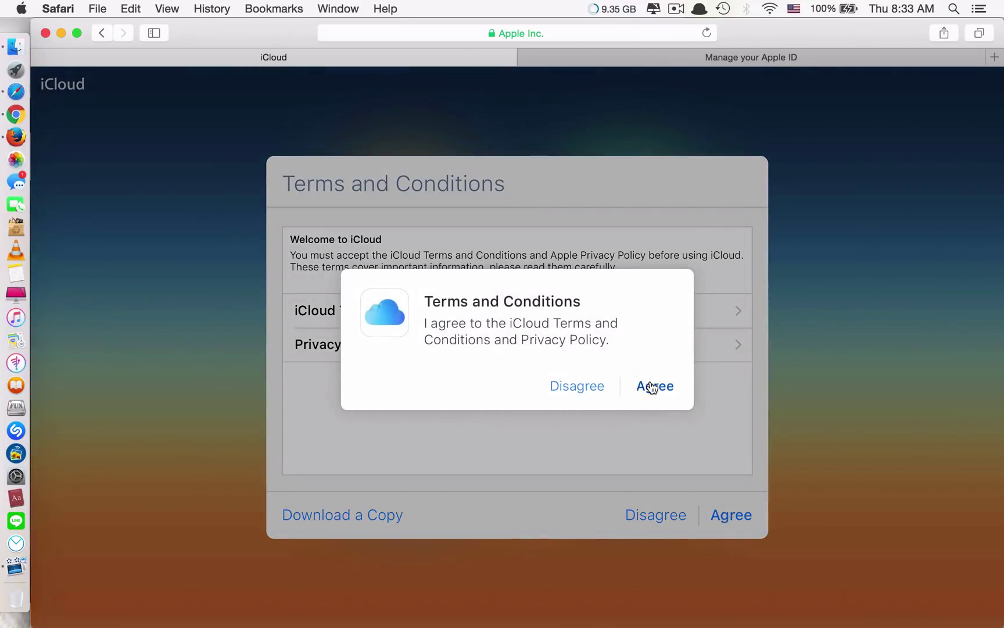
click(650, 386)
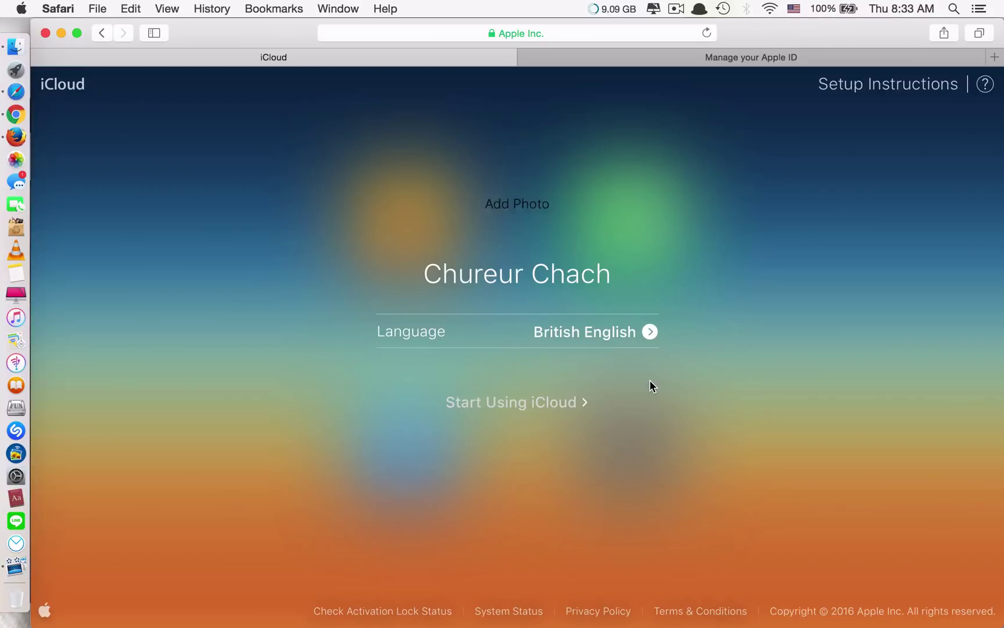
click(534, 402)
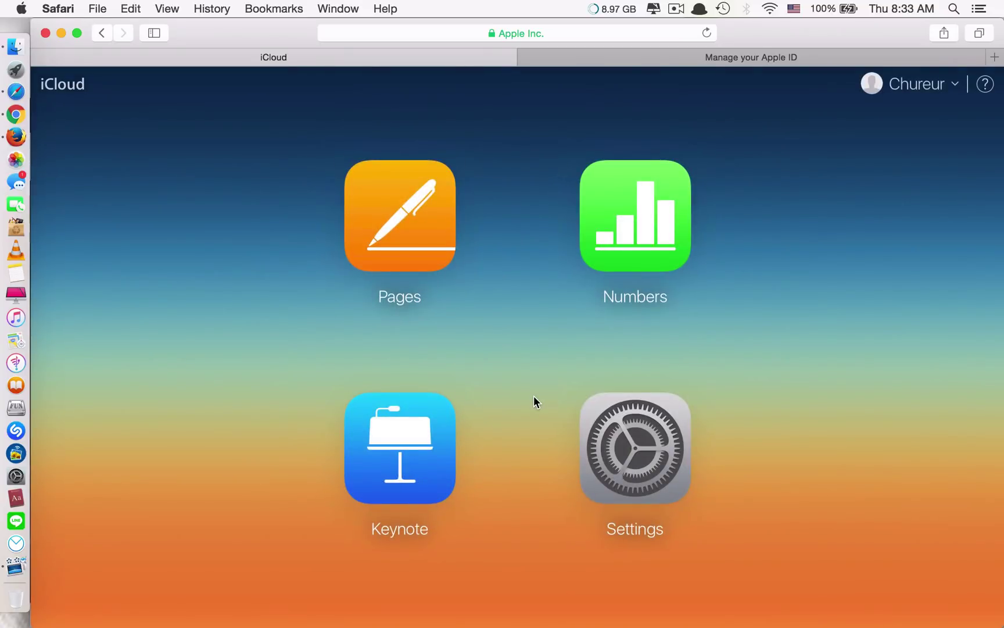